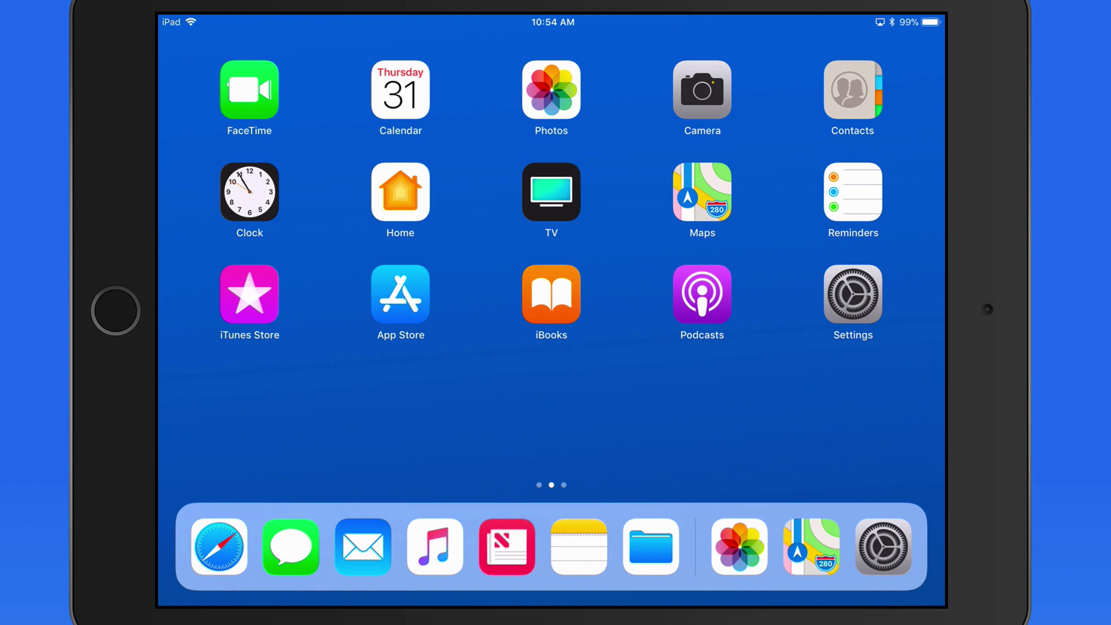
Step: Open Notes in Split View beside Safari's TheMacU.com page
click(219, 547)
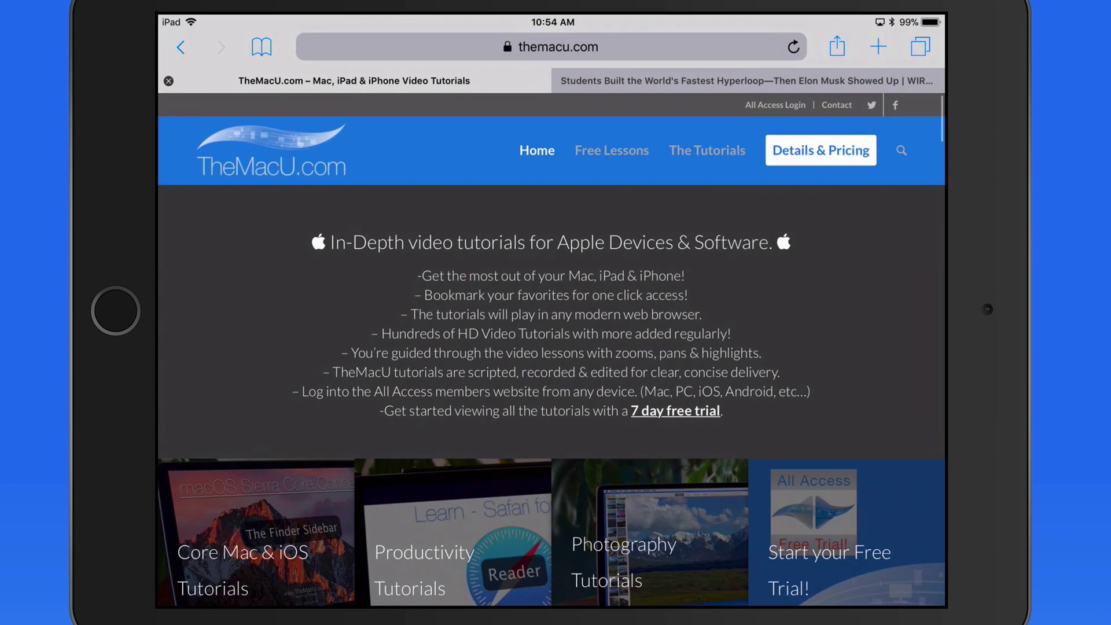
key(super+alt+d)
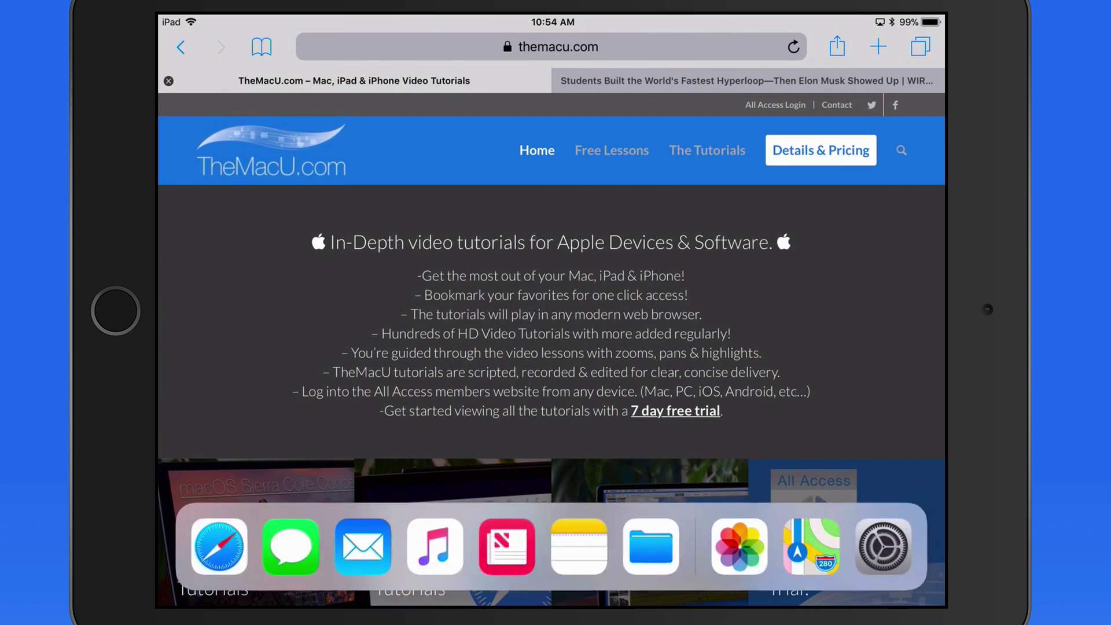
mouse_move(578, 546)
mouse_down()
mouse_move(784, 272)
mouse_move(902, 290)
mouse_up()
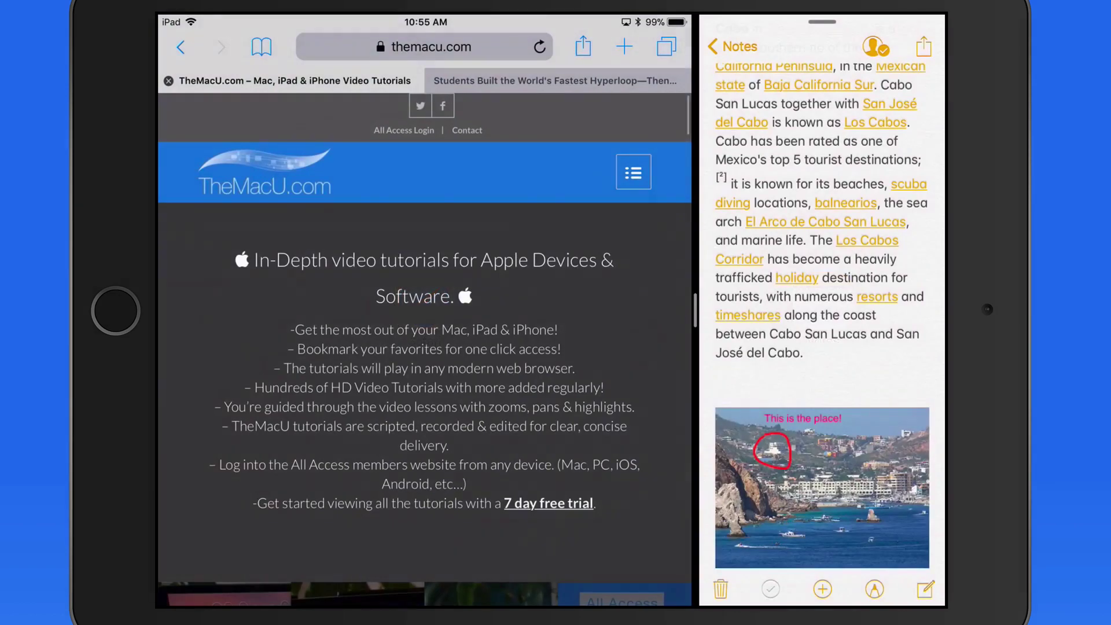
Step: Create a new blank note from the Notes list
click(732, 46)
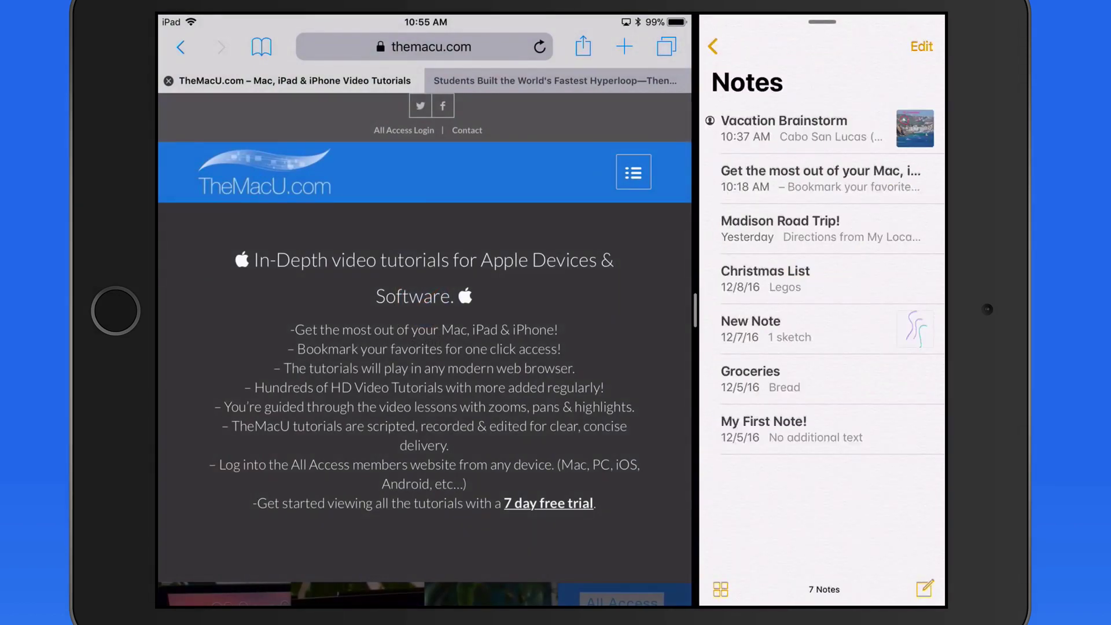
click(925, 588)
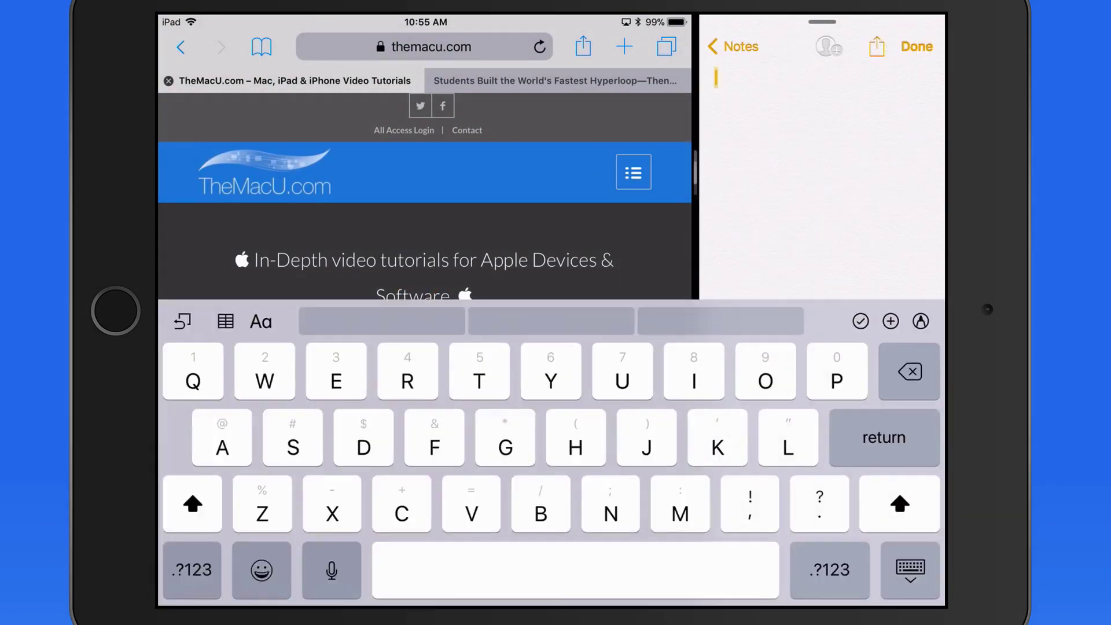
click(917, 47)
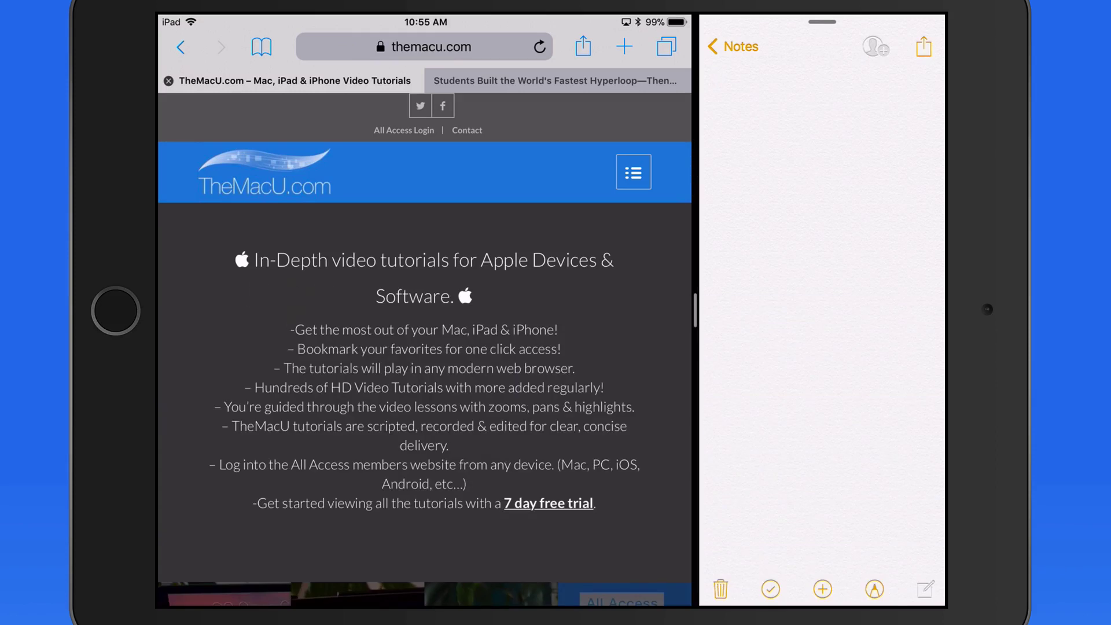
Step: Select the lines from 'Get the most out of your Mac' through 'delivery' and drag them into the note
double_click(306, 329)
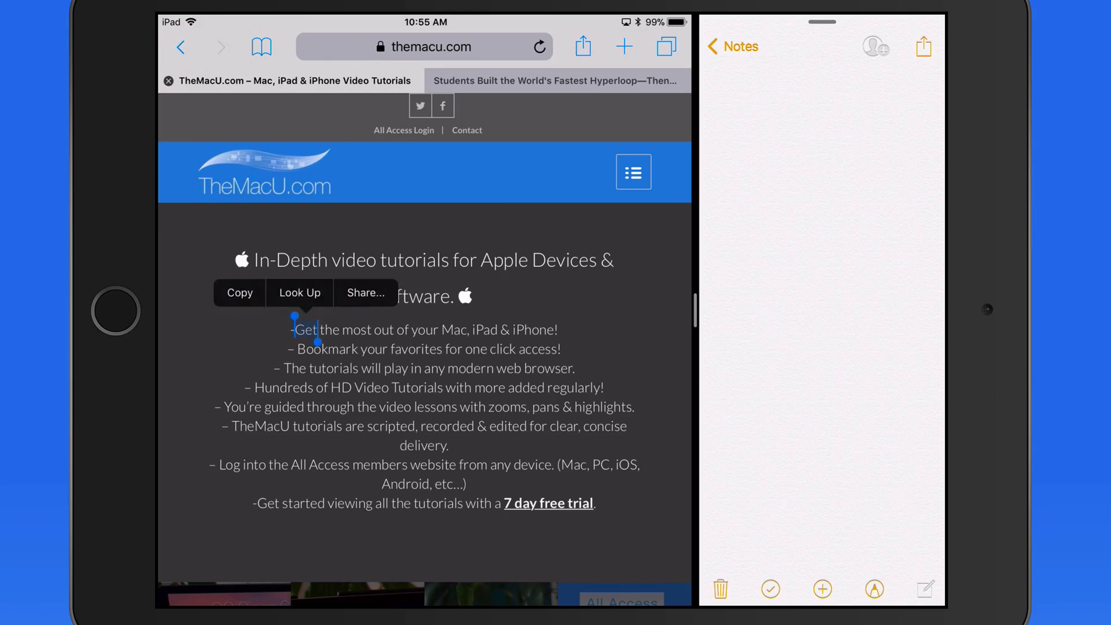
drag(318, 342, 448, 458)
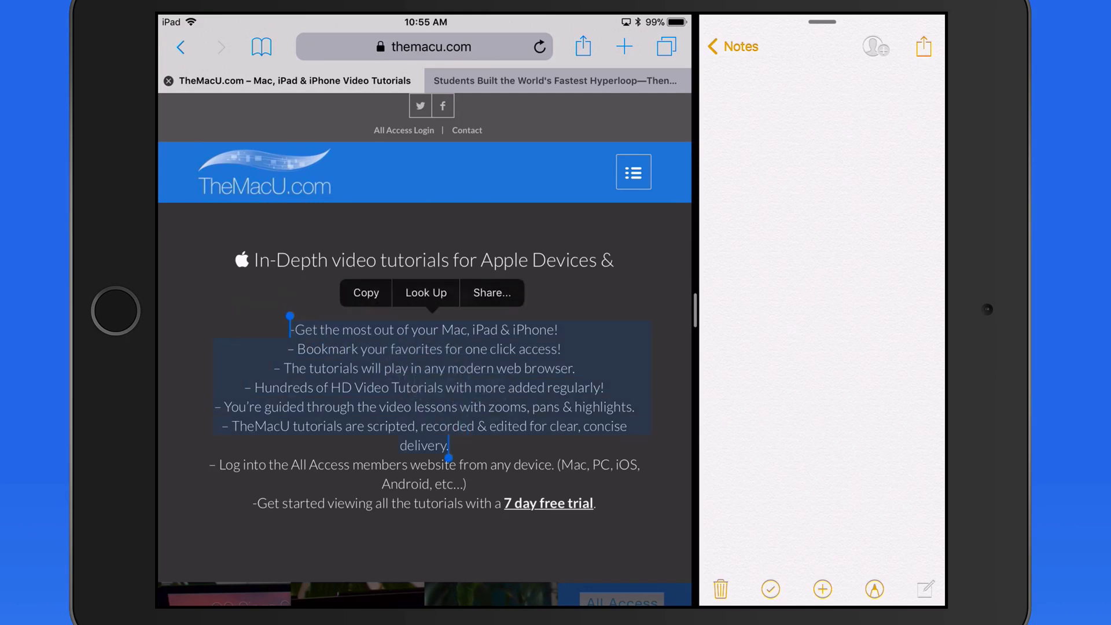
mouse_move(425, 382)
mouse_down()
mouse_move(421, 326)
mouse_move(382, 438)
mouse_move(487, 456)
mouse_move(764, 159)
mouse_up()
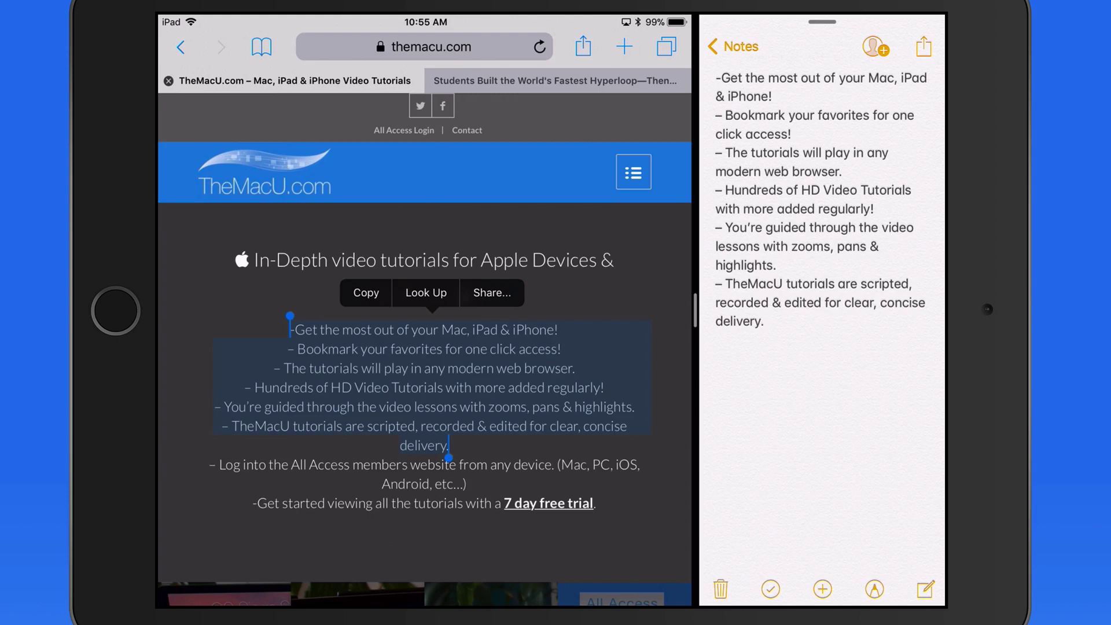
Step: Drag the Wired article's hyperloop photo and its URL into the note below the text
key(ctrl+Tab)
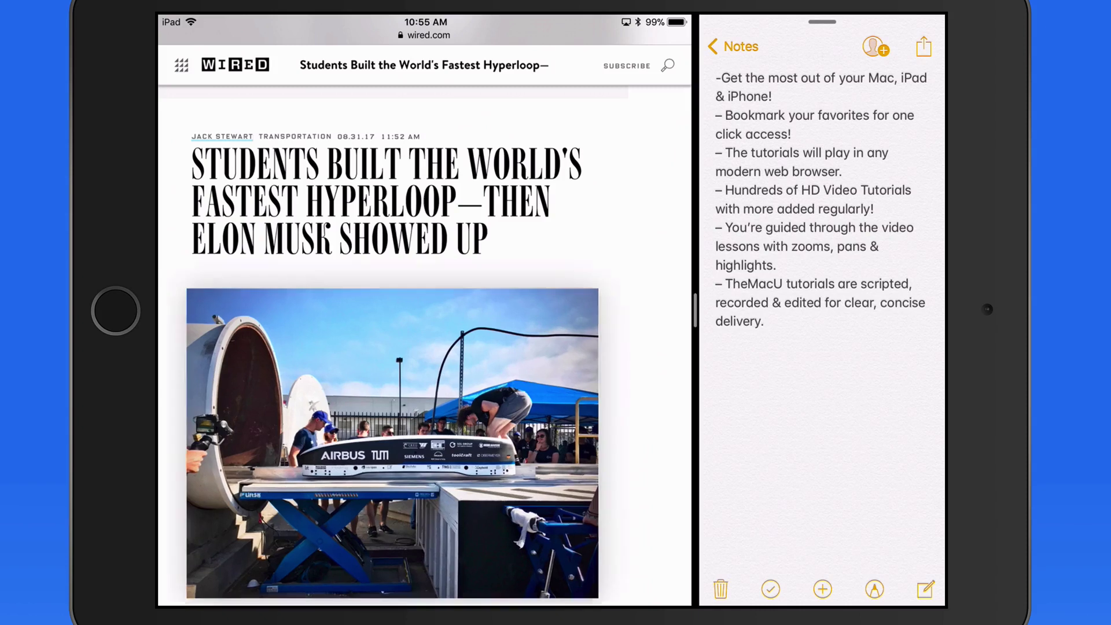
mouse_move(393, 443)
mouse_down()
mouse_move(431, 471)
mouse_move(729, 481)
mouse_move(810, 501)
mouse_up()
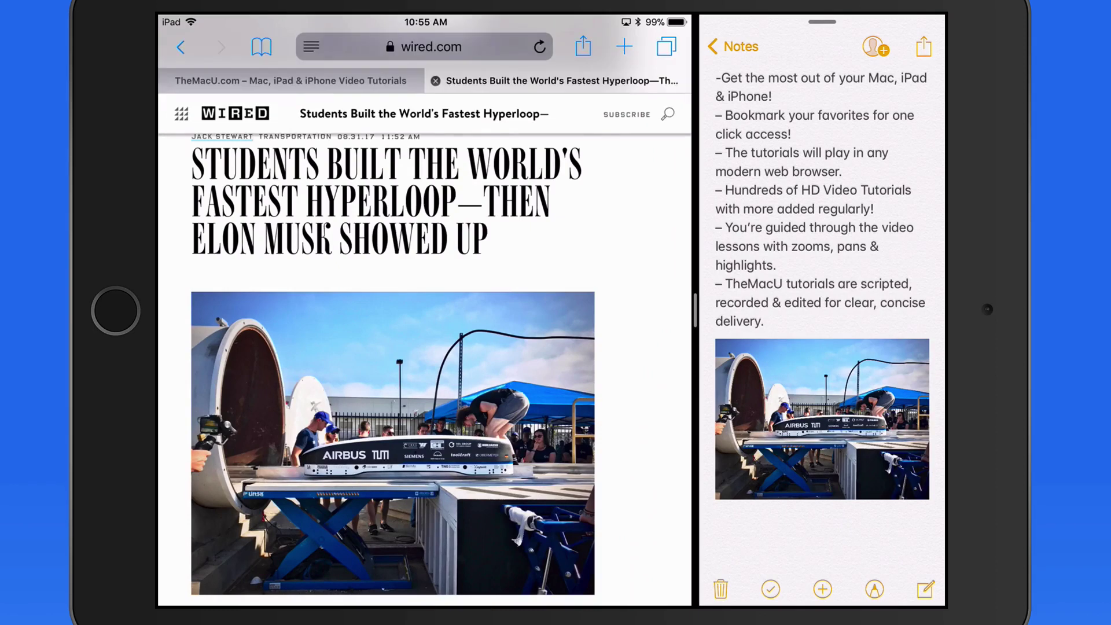
click(431, 46)
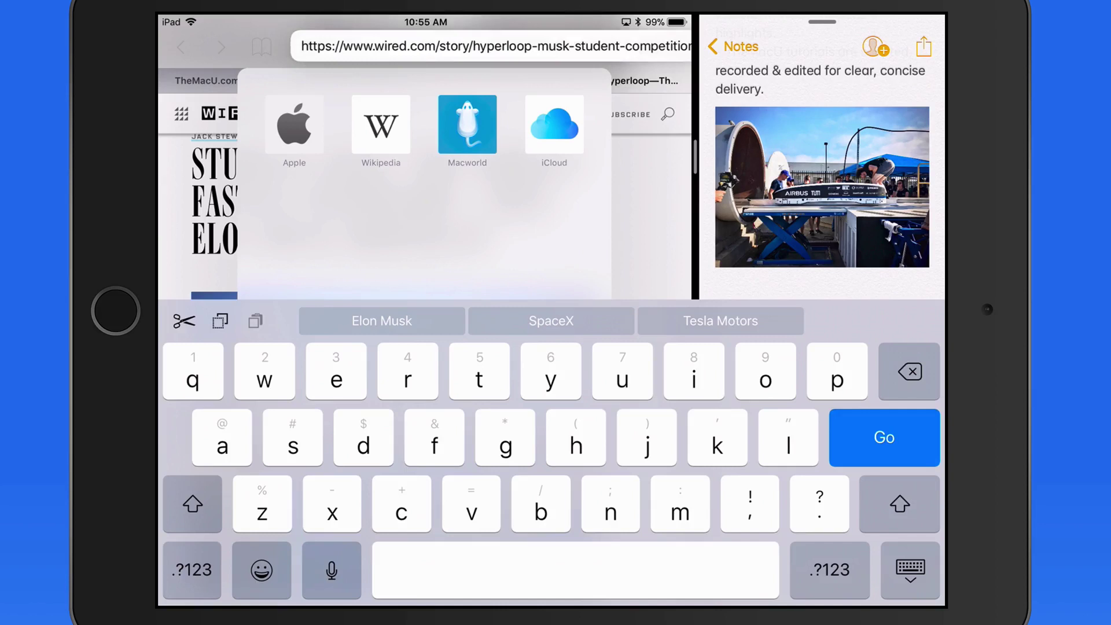
drag(431, 47, 731, 360)
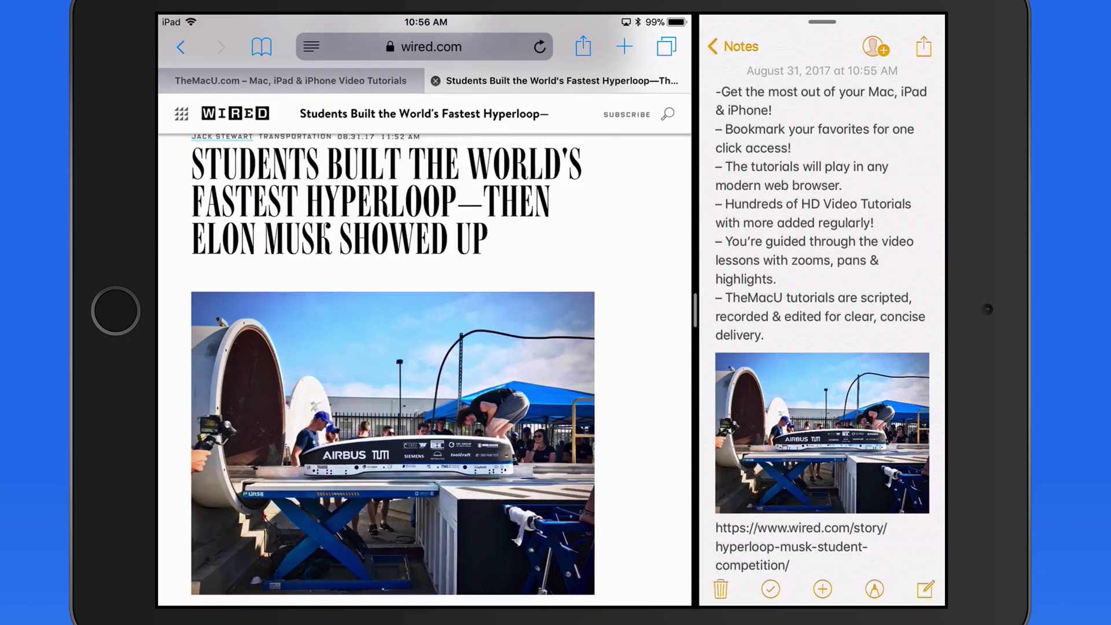
Step: Lift the Wired article's URL from the address bar and carry it onto Mail in the Dock
click(425, 47)
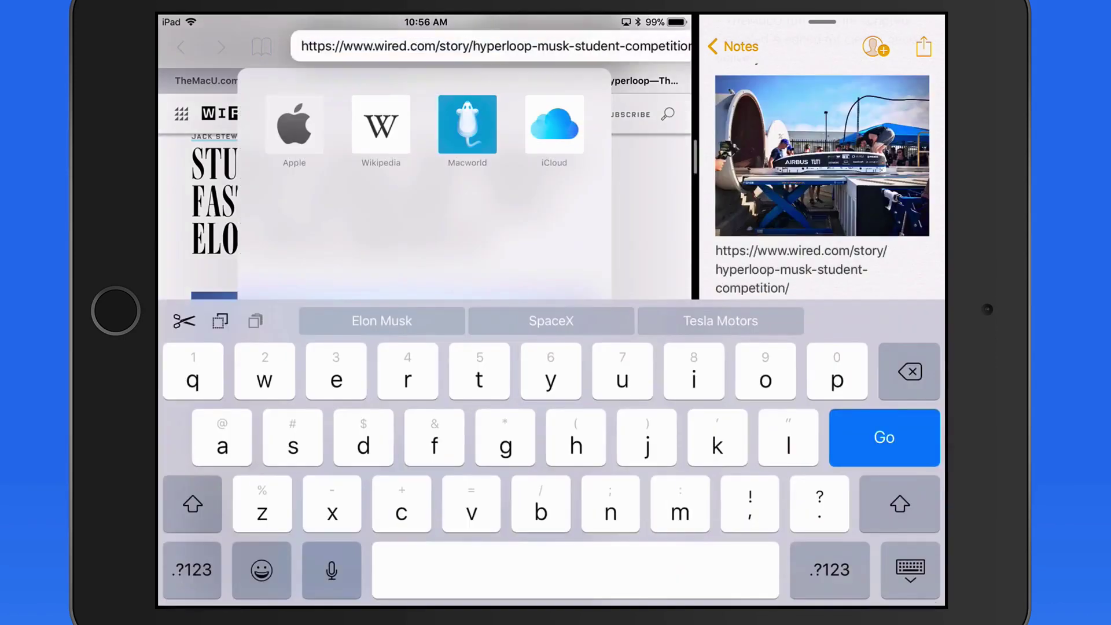
mouse_move(492, 46)
mouse_down()
mouse_move(754, 206)
mouse_move(728, 217)
mouse_up()
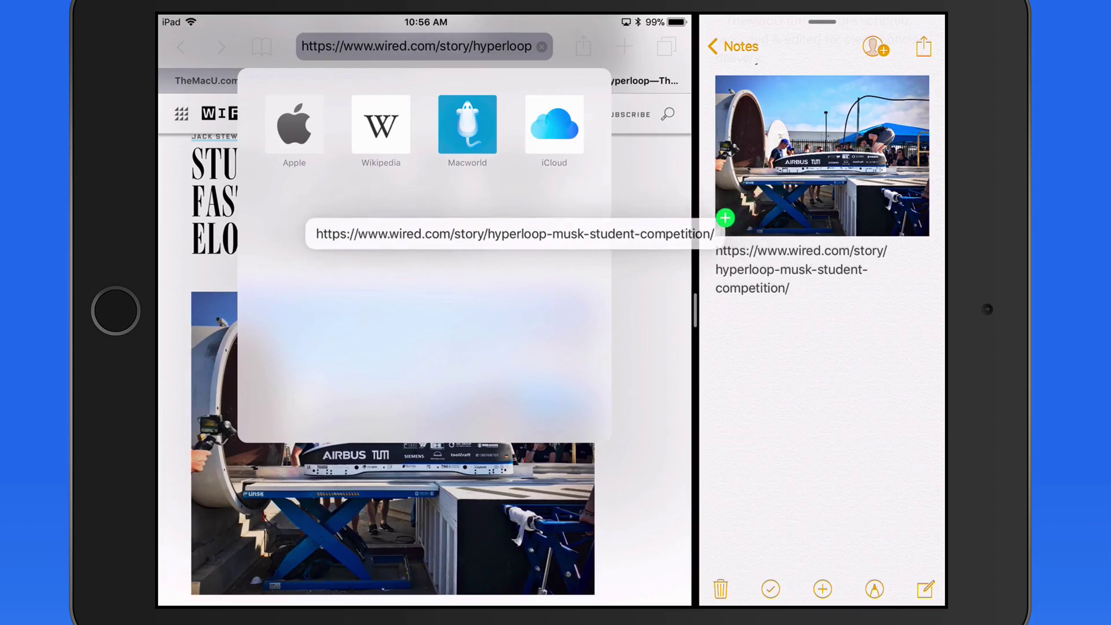
drag(504, 605, 504, 524)
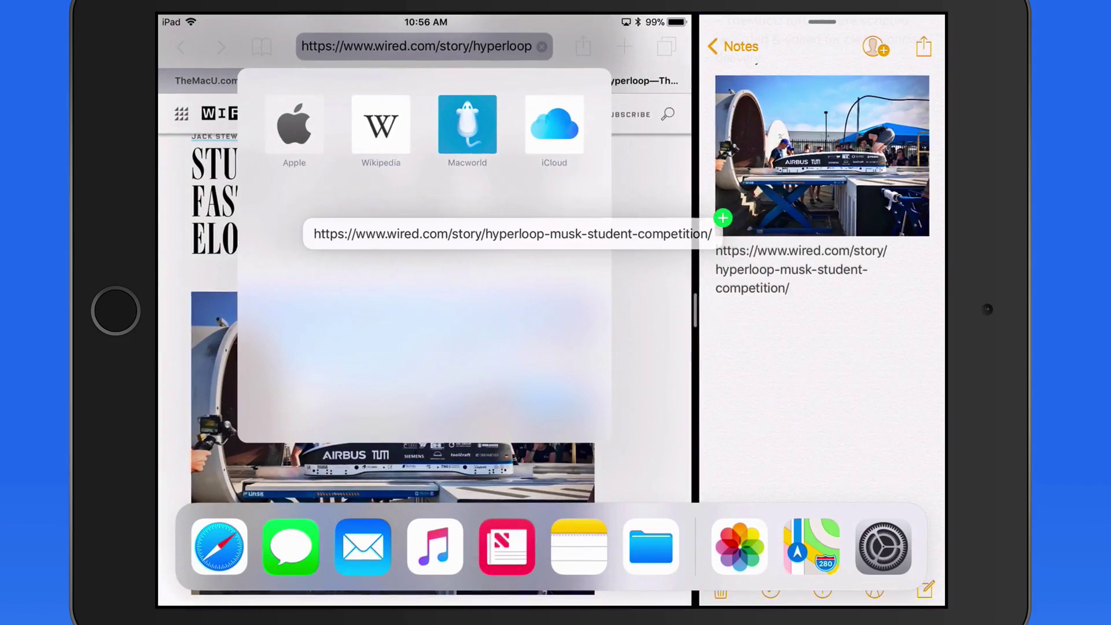
mouse_move(728, 218)
mouse_down()
mouse_move(690, 314)
mouse_move(685, 263)
mouse_move(685, 330)
mouse_move(695, 323)
mouse_move(677, 404)
mouse_move(360, 538)
mouse_move(362, 556)
mouse_move(472, 516)
mouse_move(496, 404)
mouse_move(492, 273)
mouse_move(456, 261)
mouse_up()
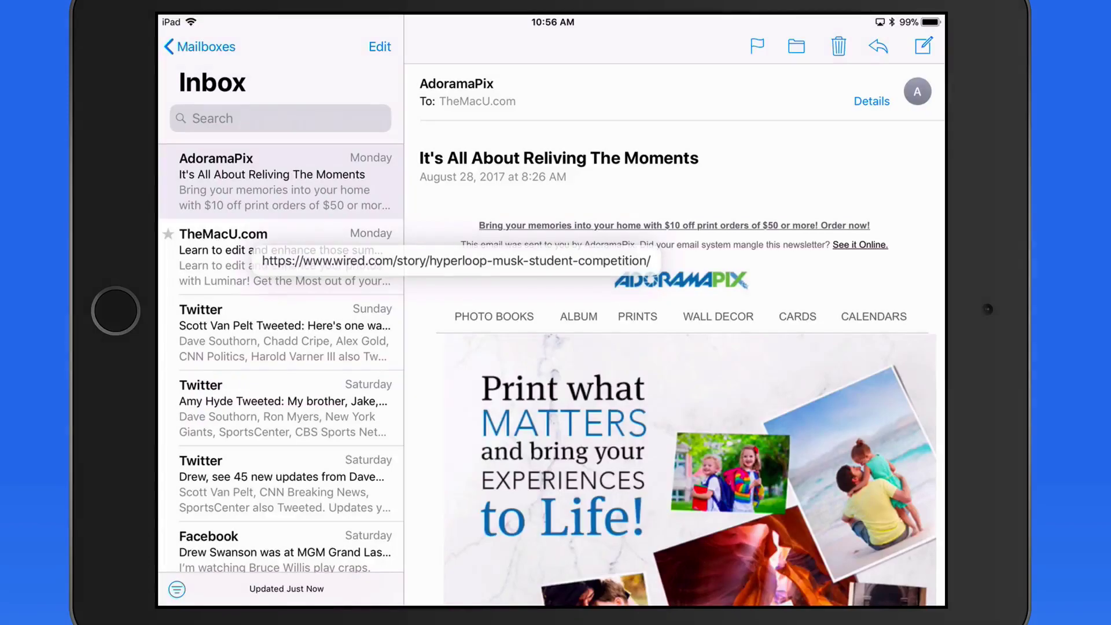
Step: Compose a new email with the Wired hyperloop URL in its body, then show the app switcher
click(924, 45)
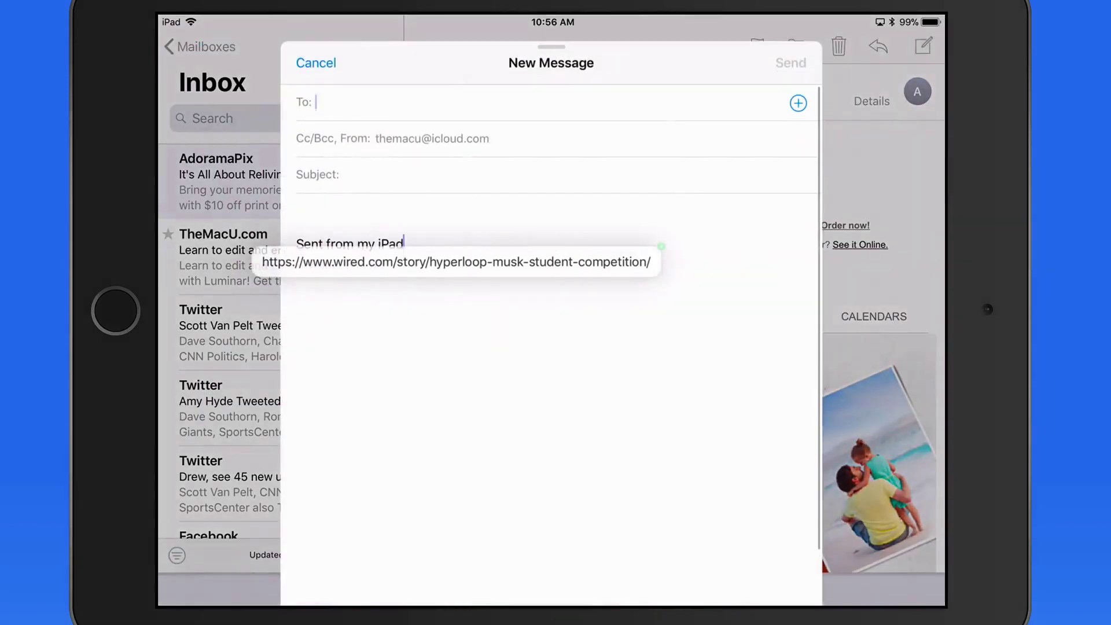
mouse_move(455, 260)
mouse_down()
mouse_move(464, 320)
mouse_move(488, 212)
mouse_up()
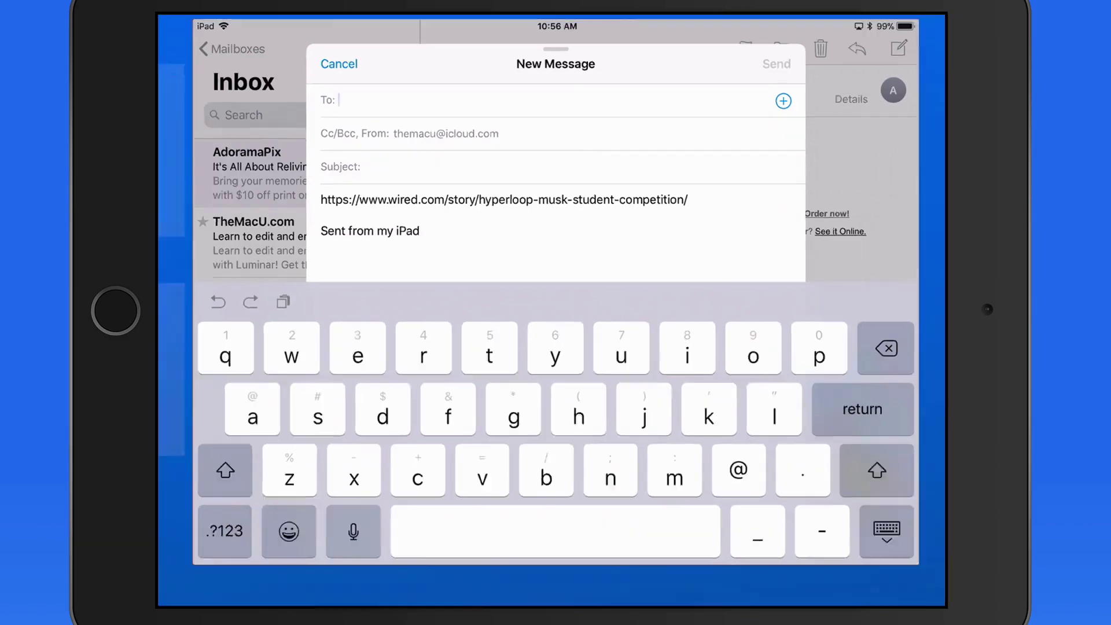
drag(553, 602, 552, 347)
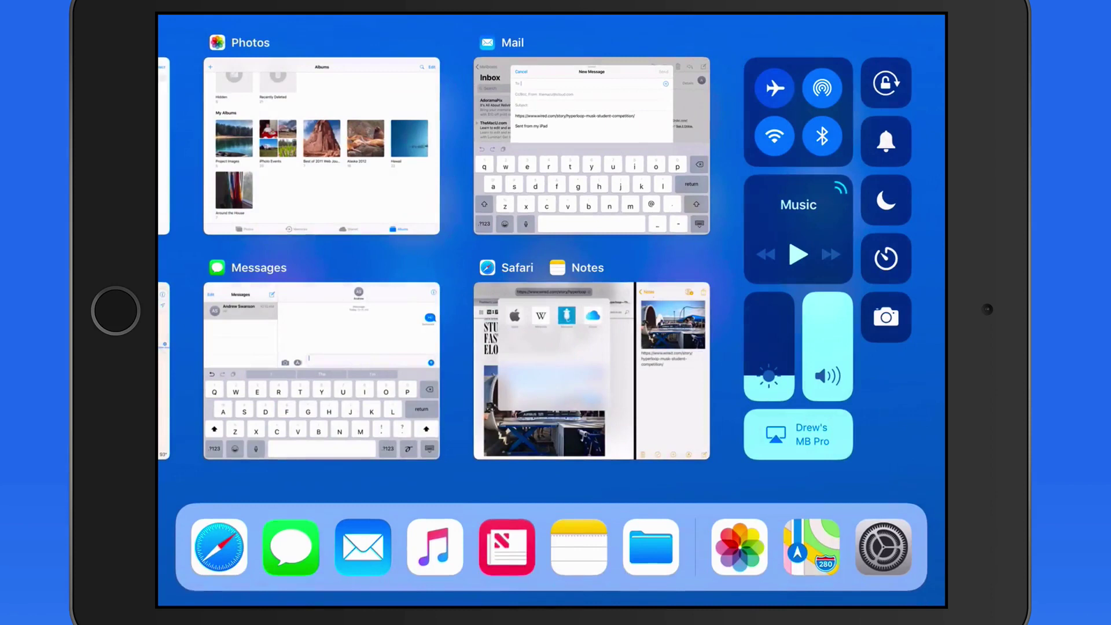
Step: Return to Safari beside Notes and pick up the Wired hyperloop photo
click(592, 370)
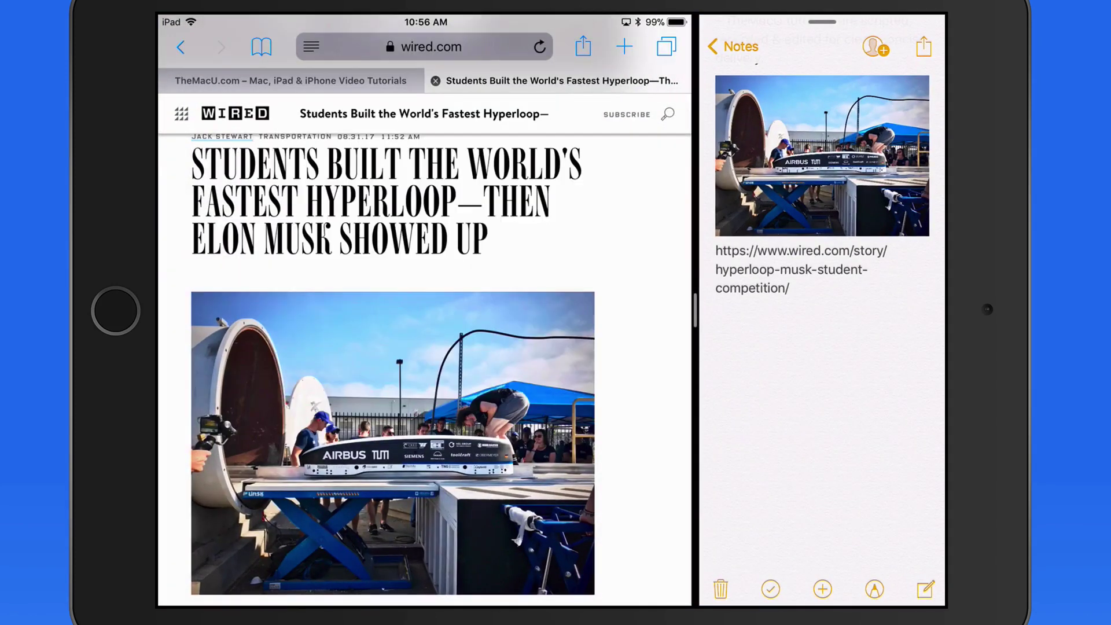
scroll(393, 347, down, 3)
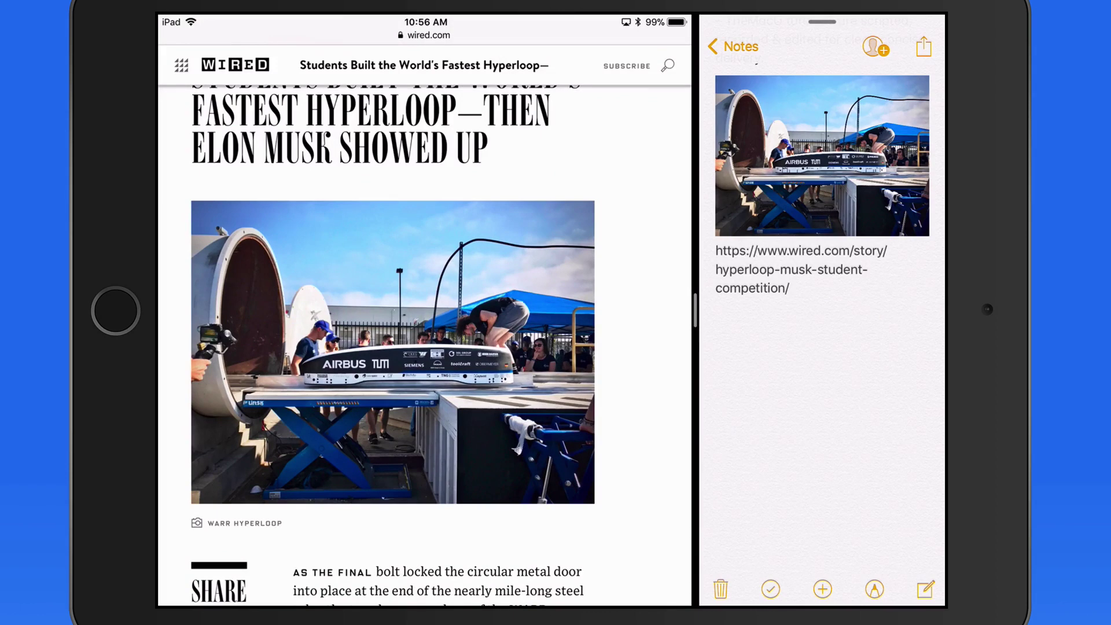
drag(394, 353, 575, 402)
drag(394, 359, 558, 359)
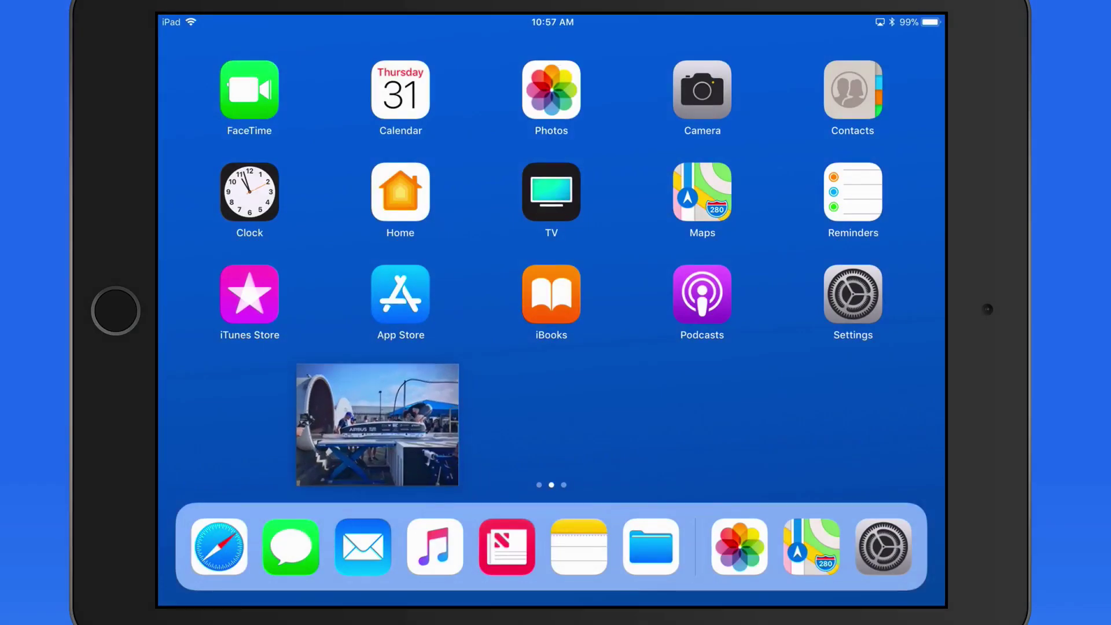
Step: Drop the hyperloop photo onto the Project Images album in Photos and open that album
click(550, 90)
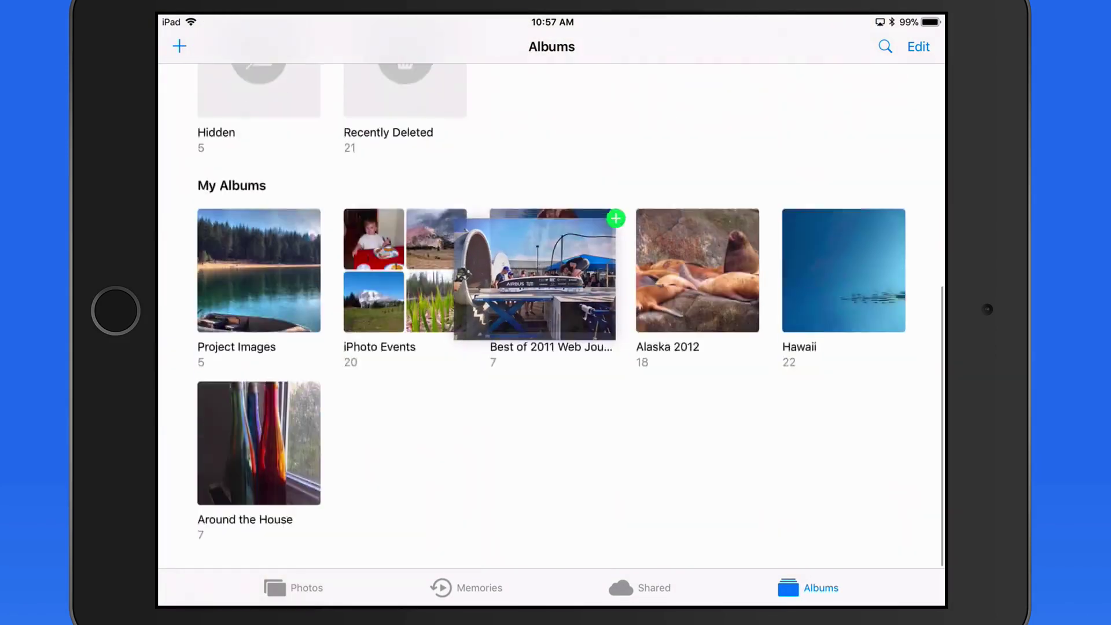
mouse_move(536, 280)
mouse_down()
mouse_move(364, 459)
mouse_move(437, 493)
mouse_up()
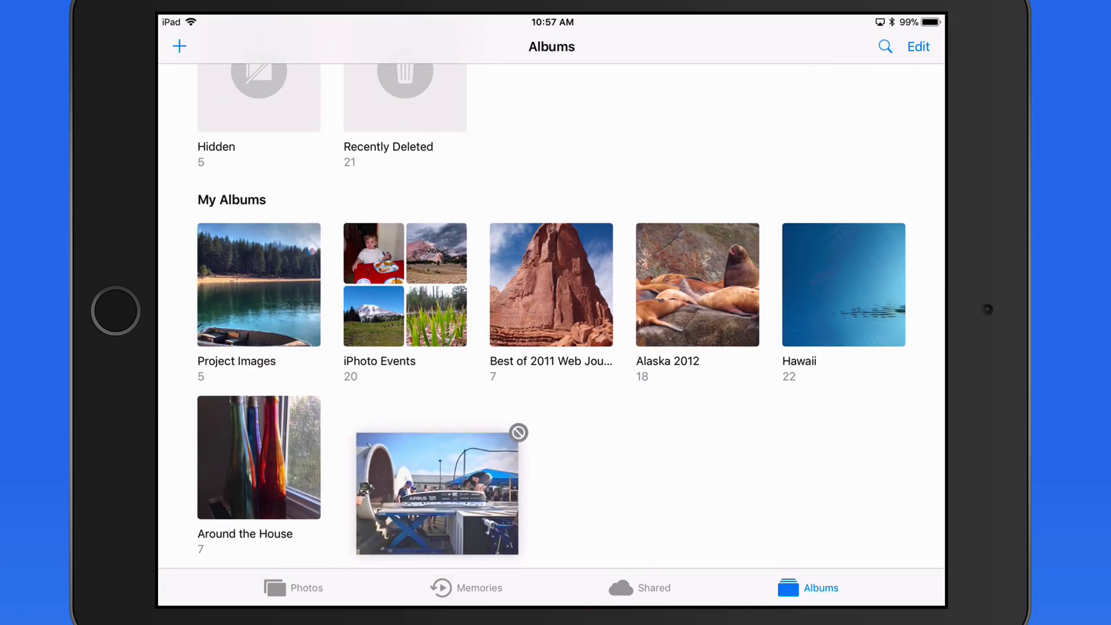
drag(437, 494, 435, 494)
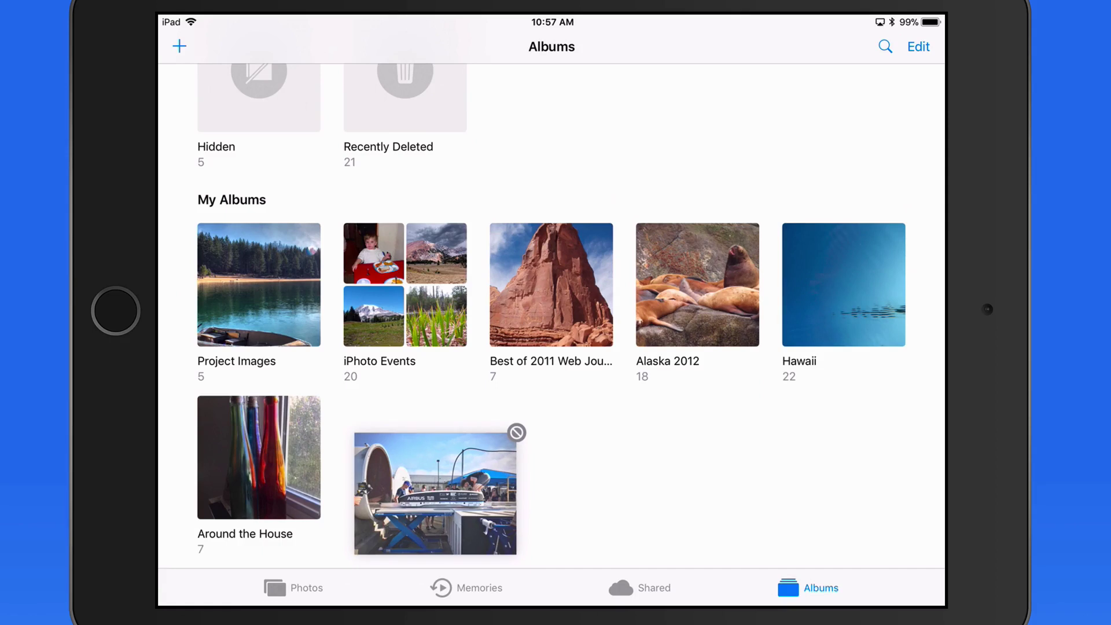
mouse_move(435, 494)
mouse_down()
mouse_move(310, 426)
mouse_move(241, 324)
mouse_up()
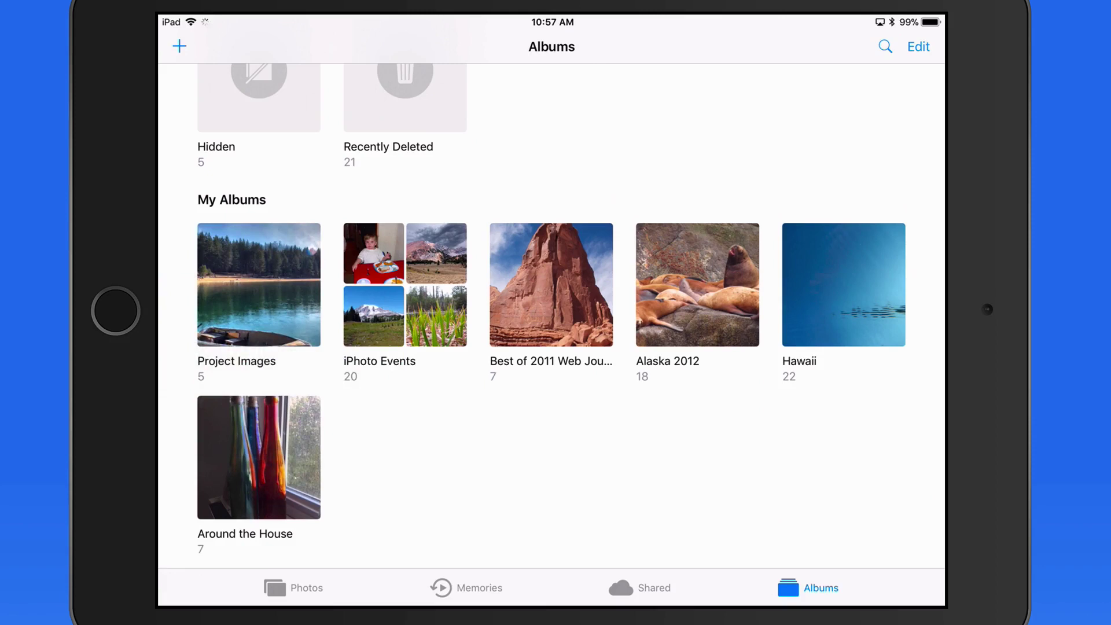
click(259, 284)
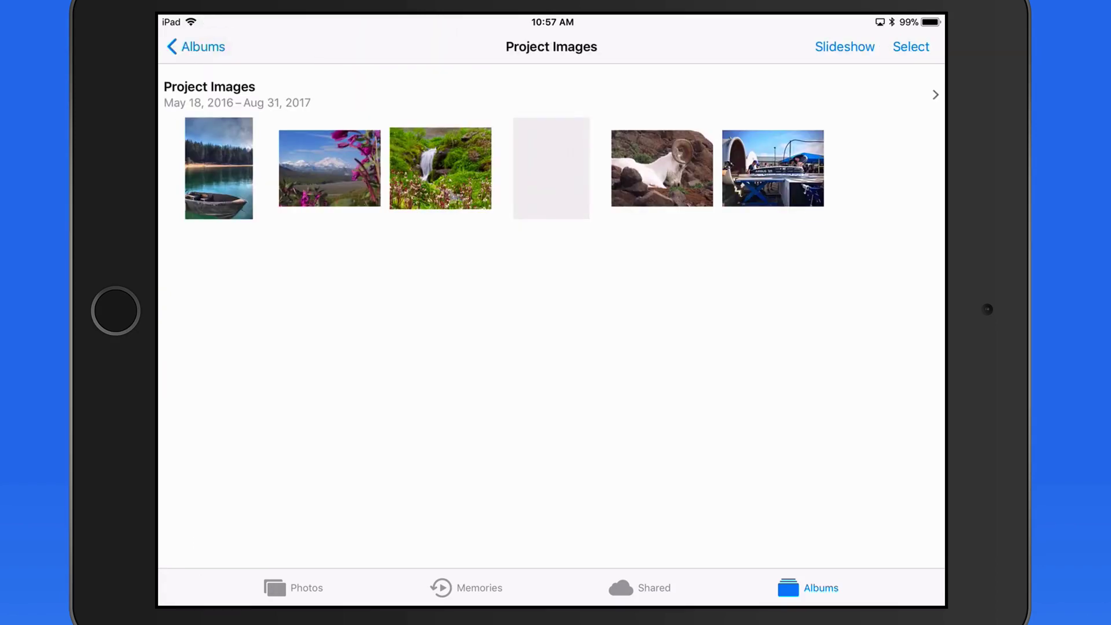
Step: View the pod photo full size, then open the Around the House album
click(773, 167)
click(217, 46)
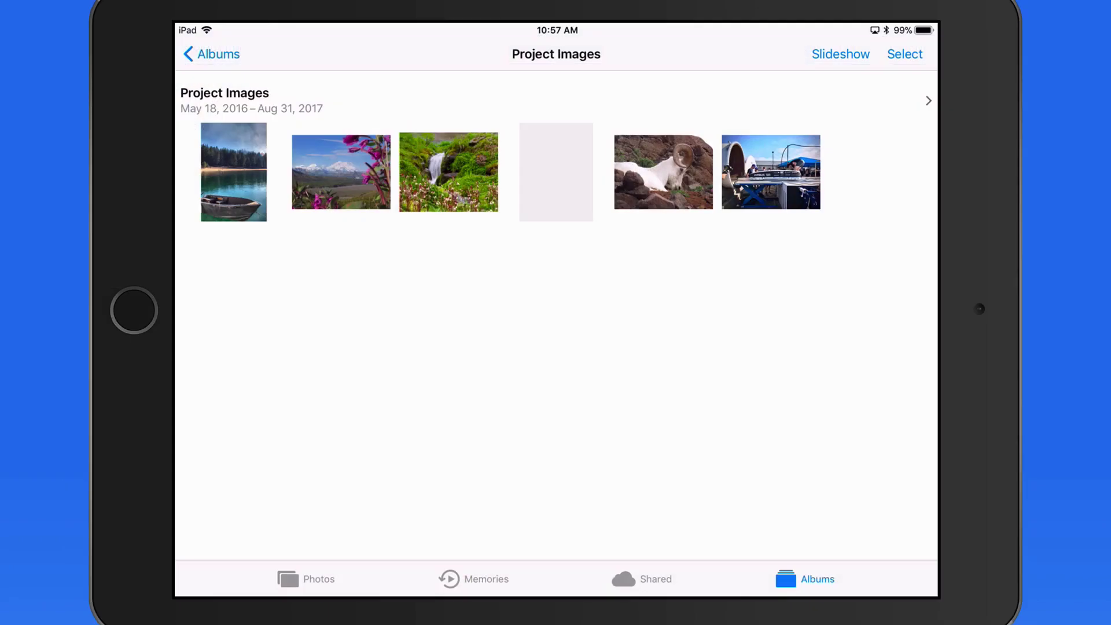
click(212, 54)
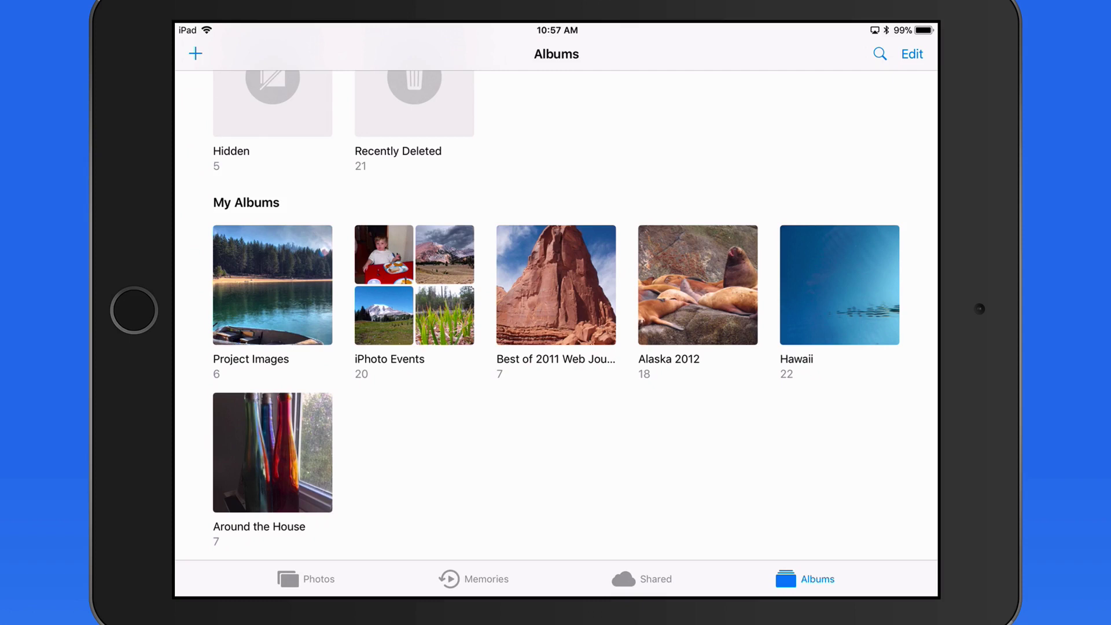
click(273, 452)
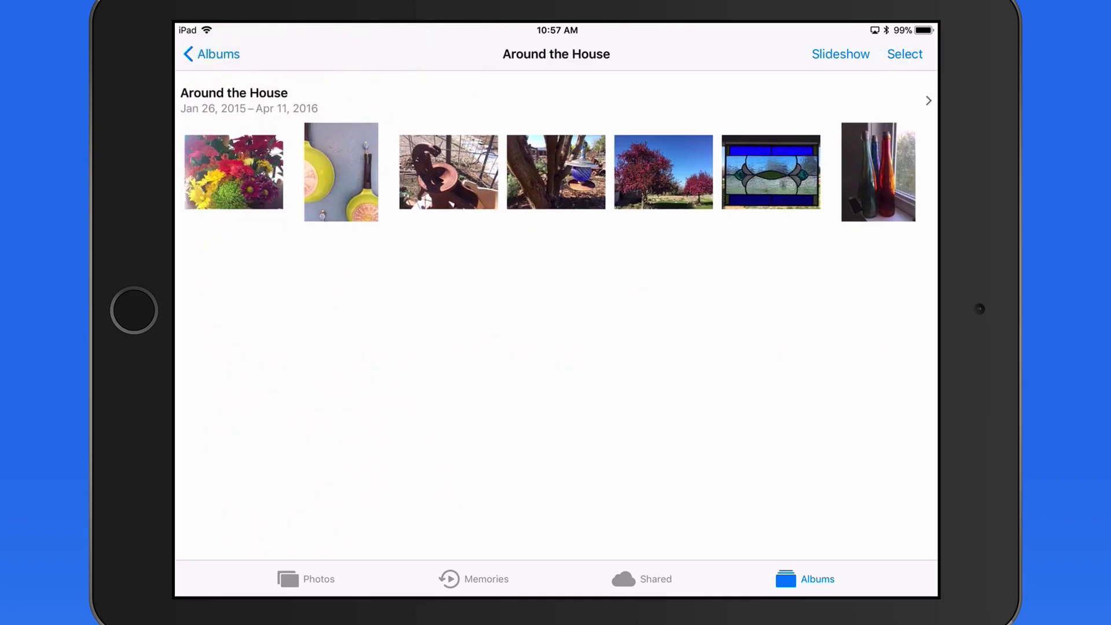
Step: Pick up the bottles, tree, sculpture and flower photos together in one drag stack
mouse_move(878, 172)
mouse_down()
mouse_move(808, 290)
mouse_move(701, 302)
mouse_up()
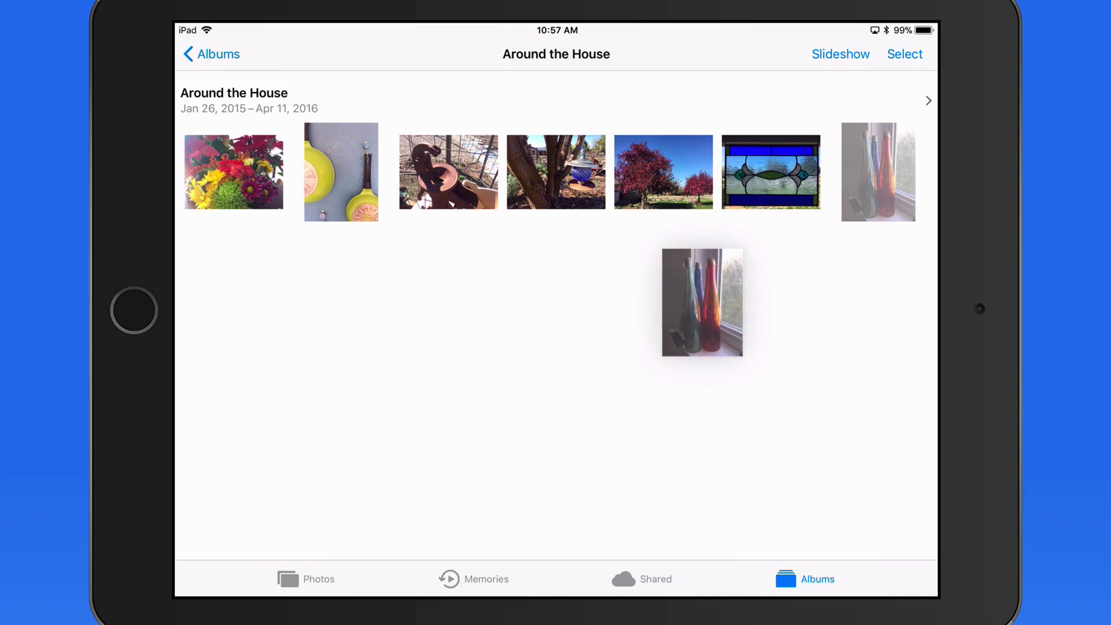
click(556, 172)
mouse_move(702, 302)
mouse_down()
mouse_move(662, 336)
mouse_move(596, 347)
mouse_move(466, 340)
mouse_move(443, 350)
mouse_move(409, 322)
mouse_move(383, 326)
mouse_move(299, 541)
mouse_move(272, 534)
mouse_move(384, 434)
mouse_move(483, 397)
mouse_move(606, 570)
mouse_up()
click(448, 172)
click(234, 172)
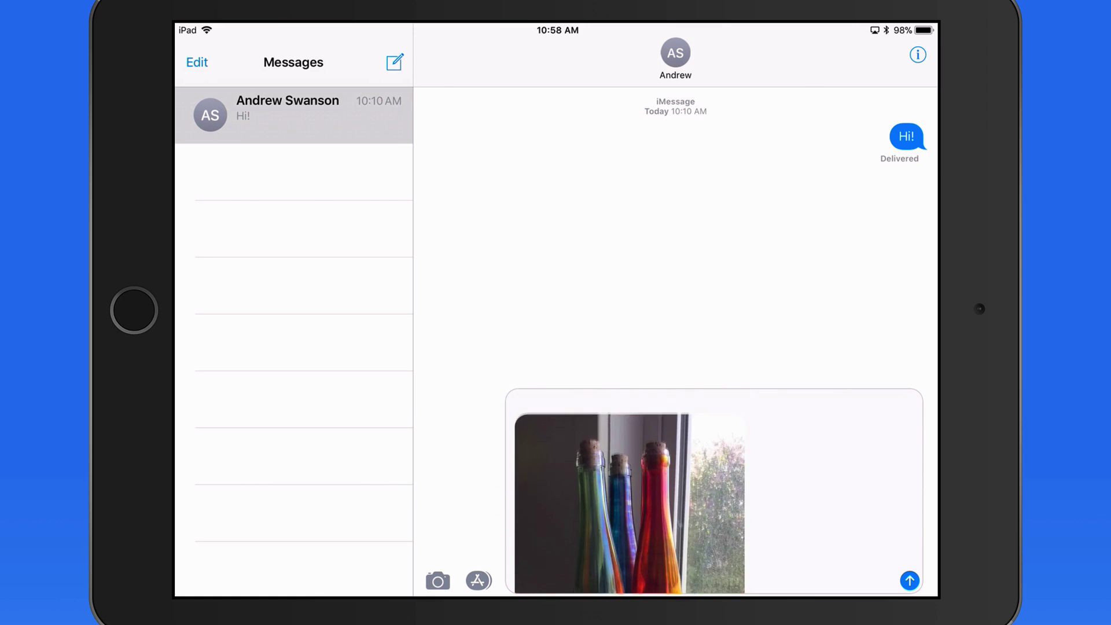
Step: Send the four Around the House photos in the Messages conversation and show the app switcher
click(909, 580)
scroll(807, 324, up, 10)
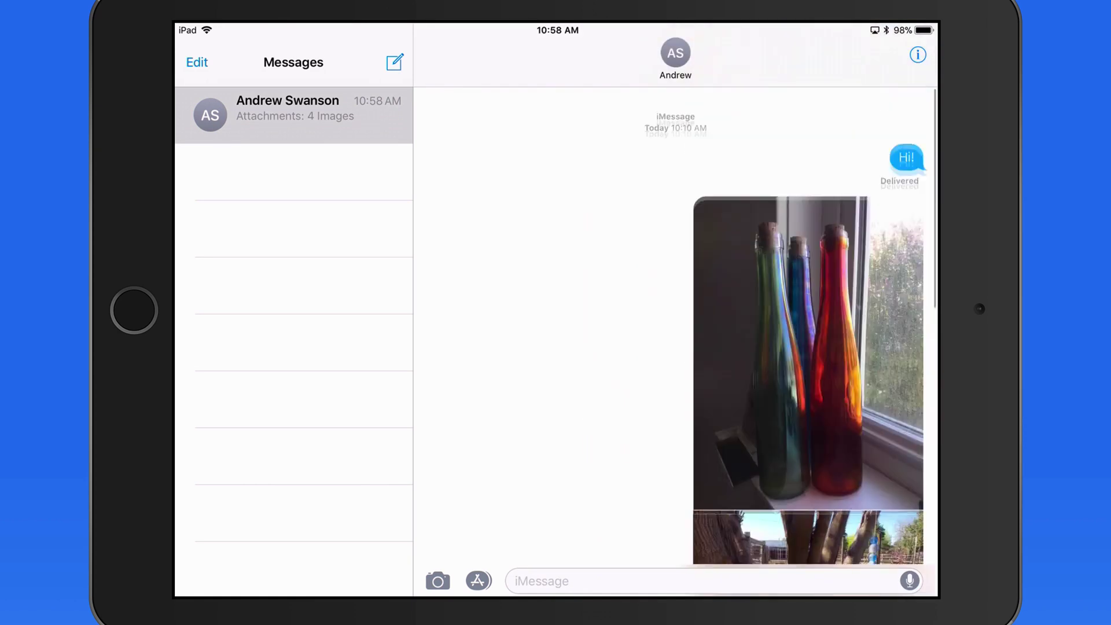
drag(555, 593, 556, 347)
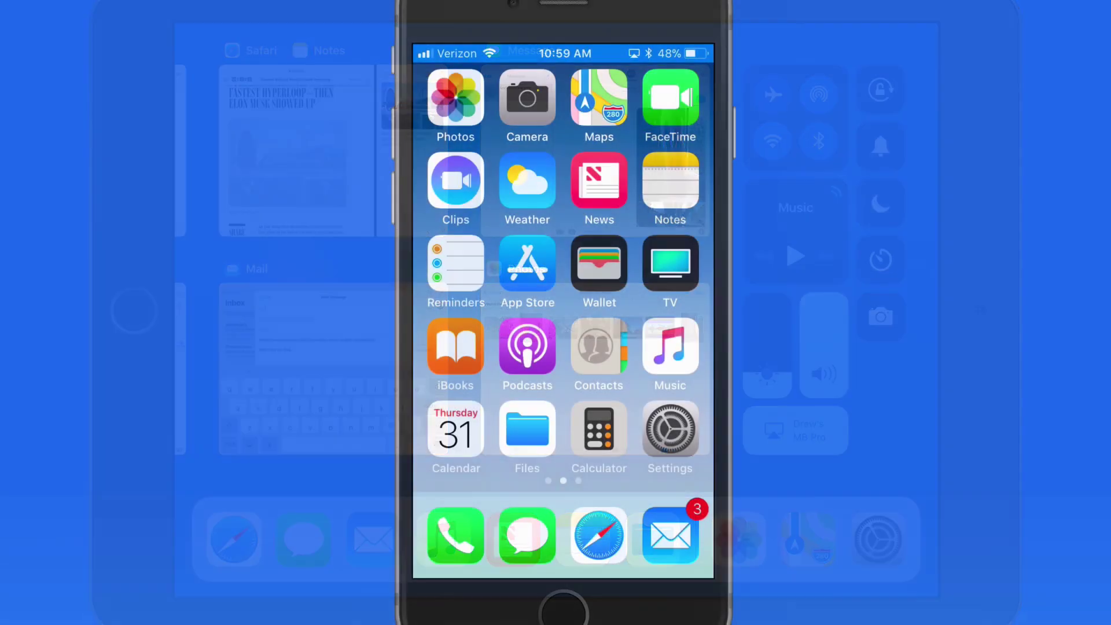
Step: In Files' Documents folder, pick up Essay, boot_camp and Text Edit together
click(527, 428)
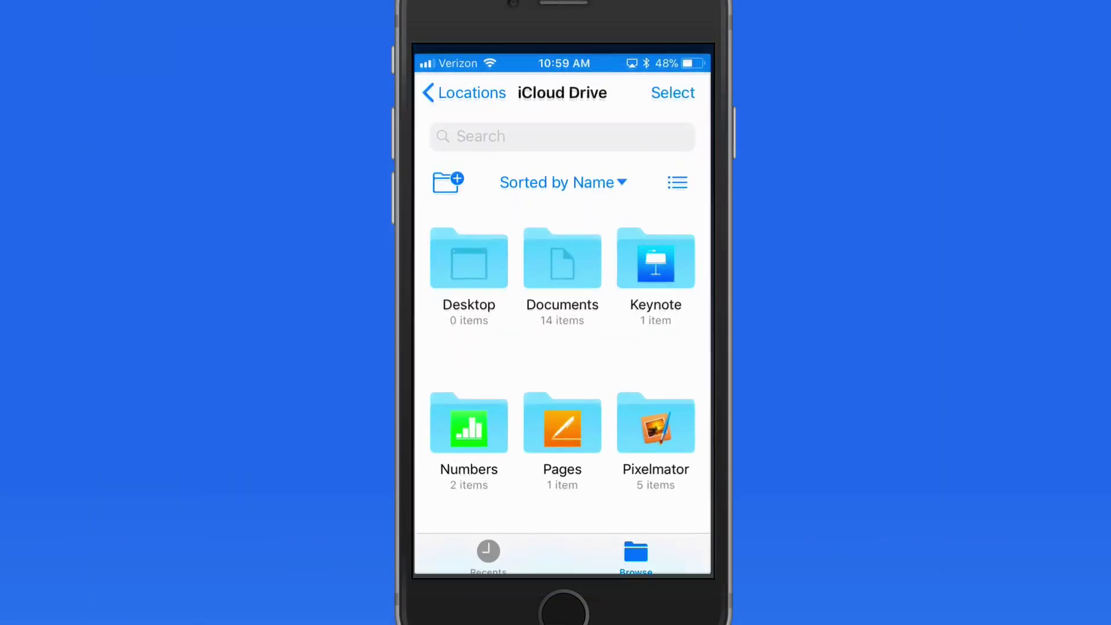
click(562, 255)
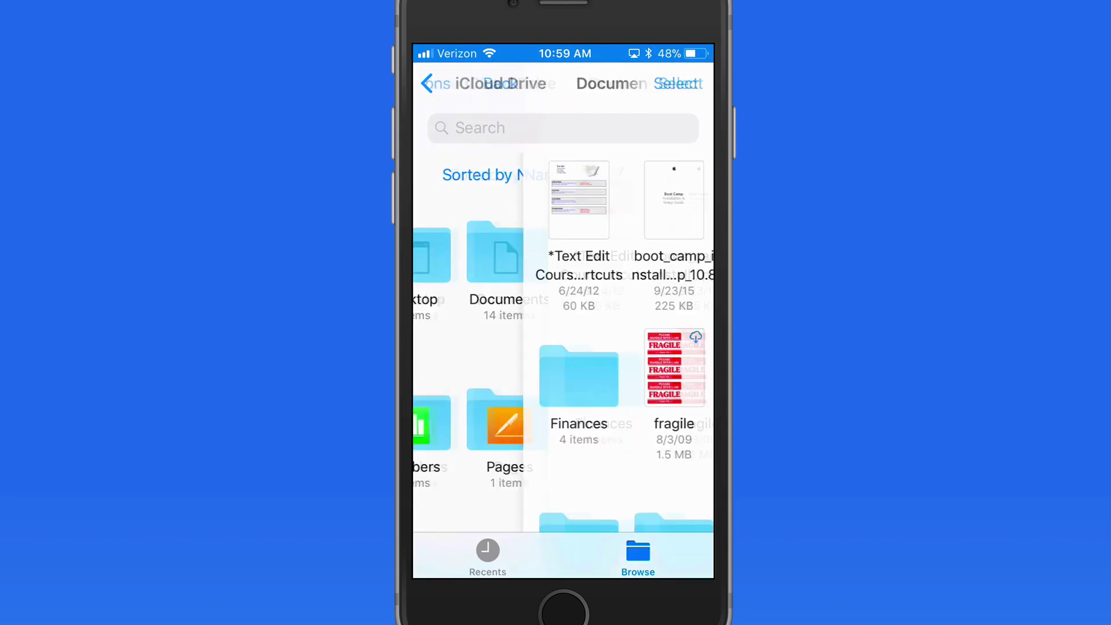
click(658, 199)
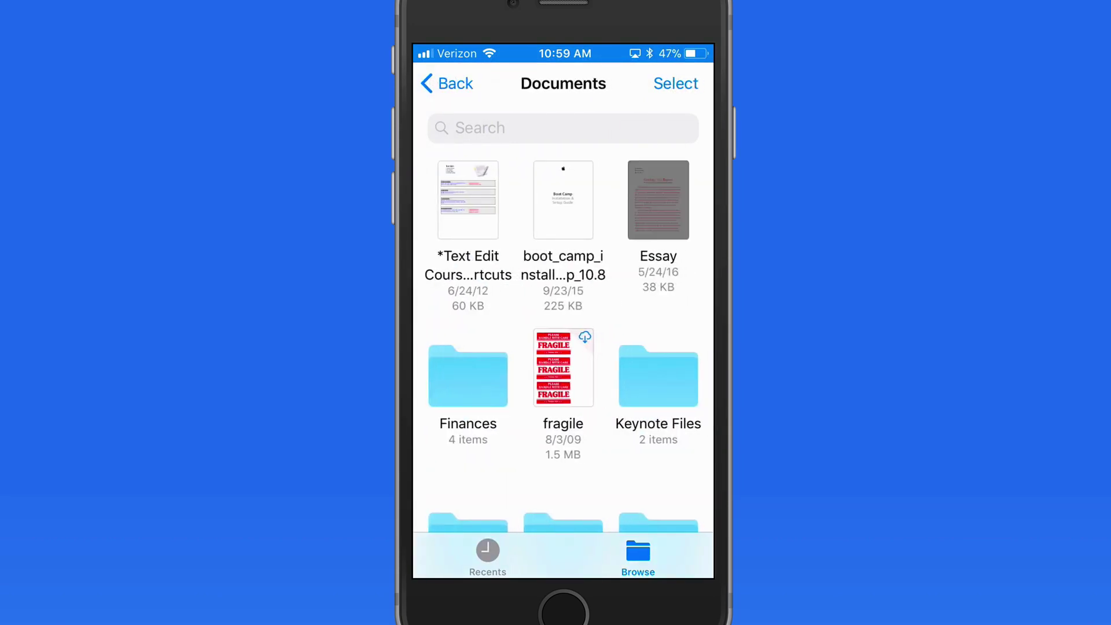
drag(658, 200, 602, 304)
click(563, 200)
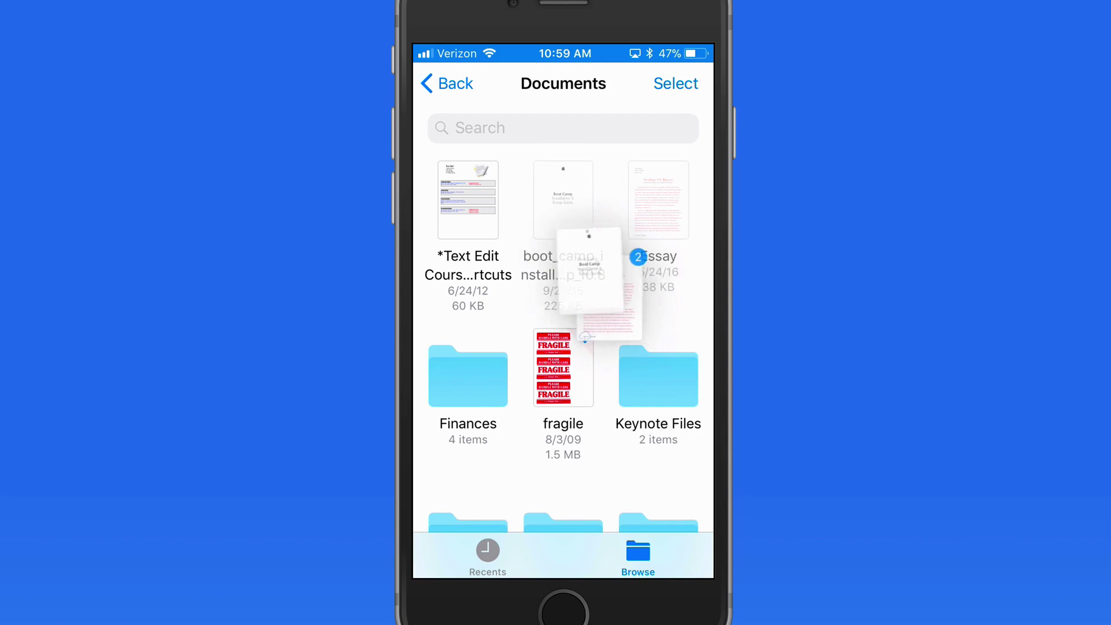
click(468, 200)
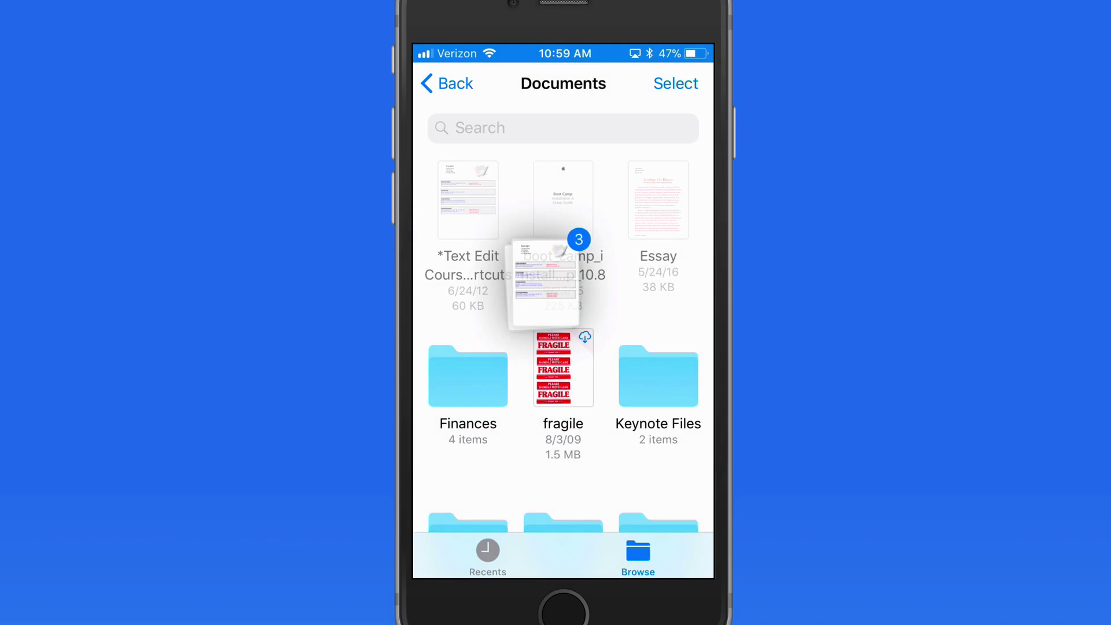
Step: Carry the three held documents back to the iCloud Drive folder list
click(446, 83)
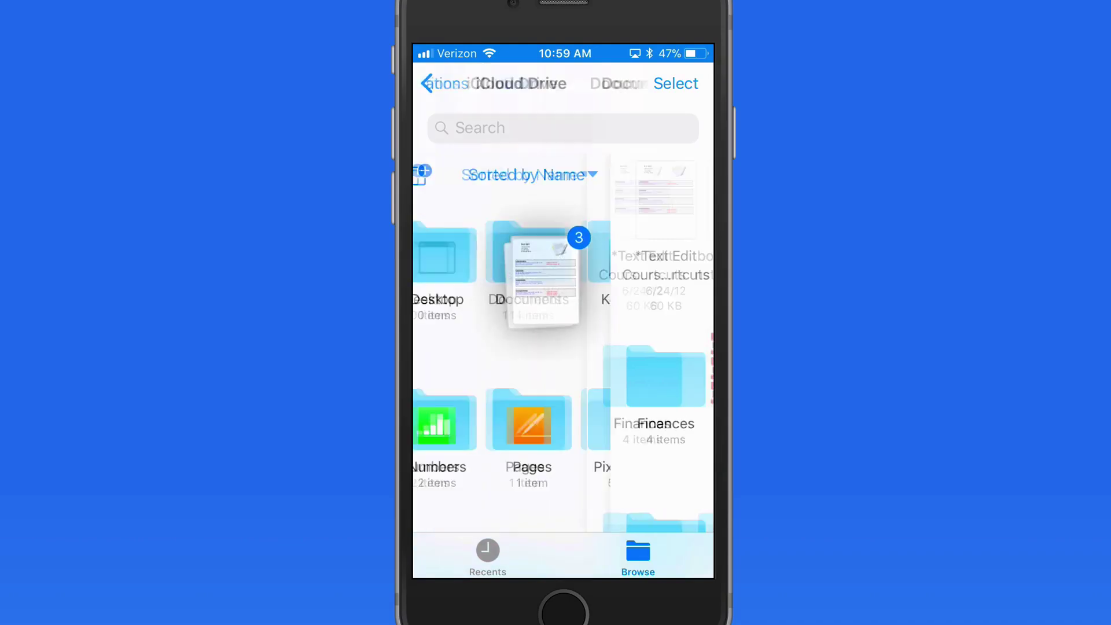
drag(543, 272, 472, 231)
scroll(563, 347, down, 5)
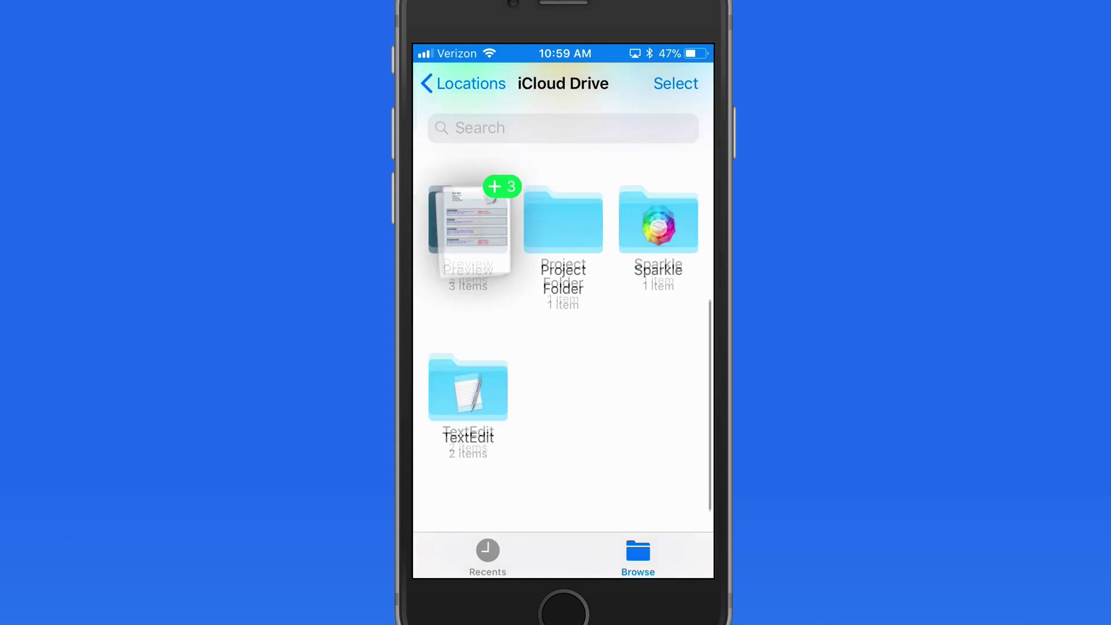
Step: Drop the three documents into Project Folder, then pick up Essay and boot_camp together
drag(471, 243, 558, 257)
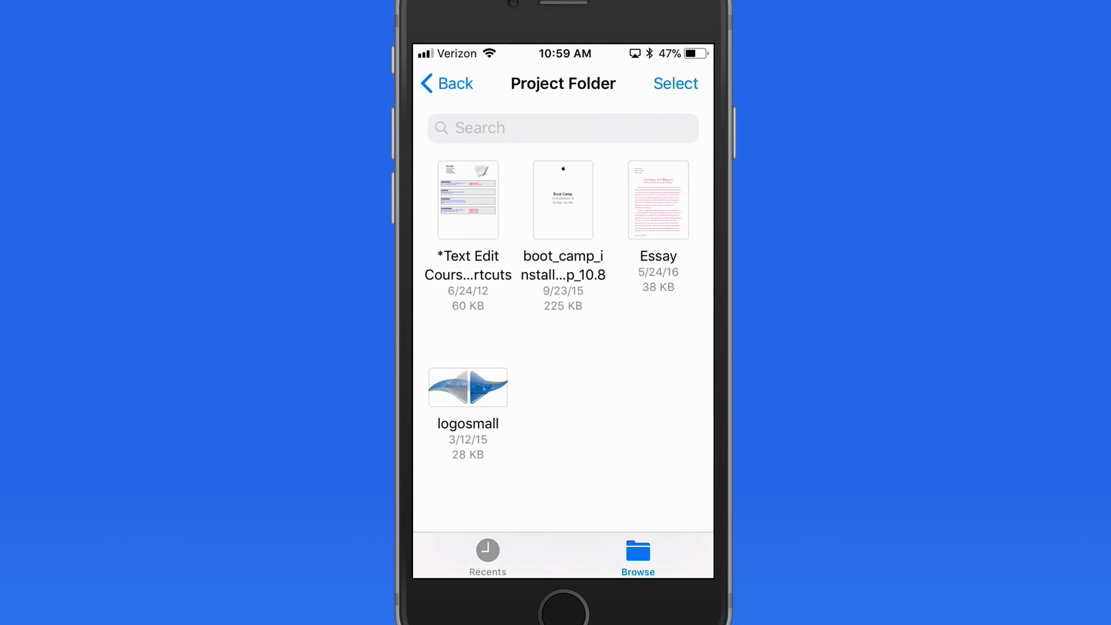
drag(658, 200, 605, 280)
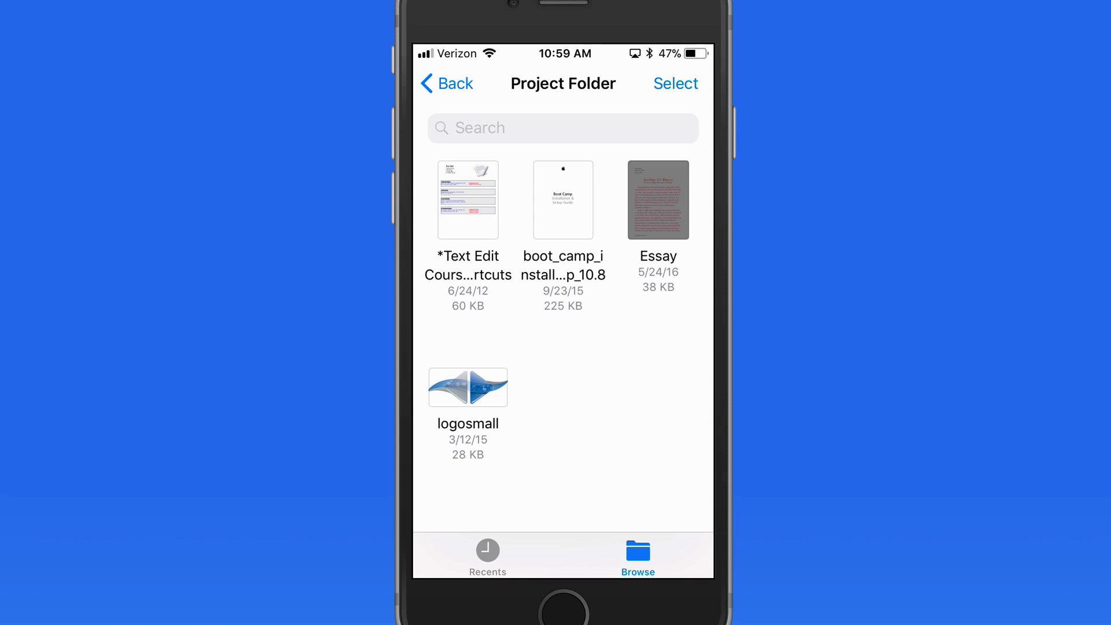
click(563, 200)
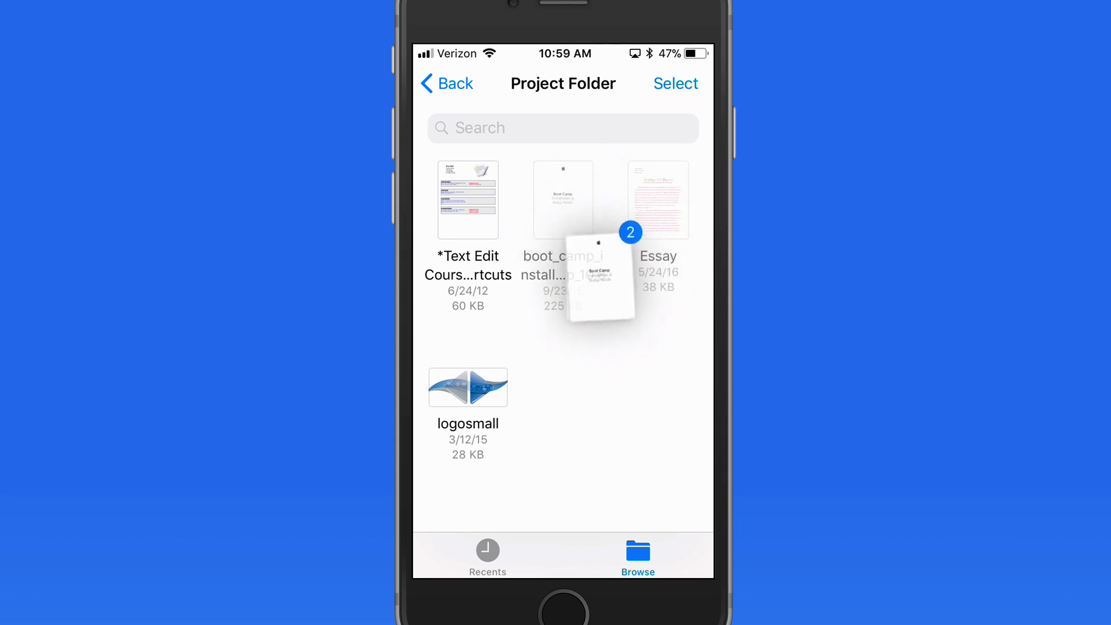